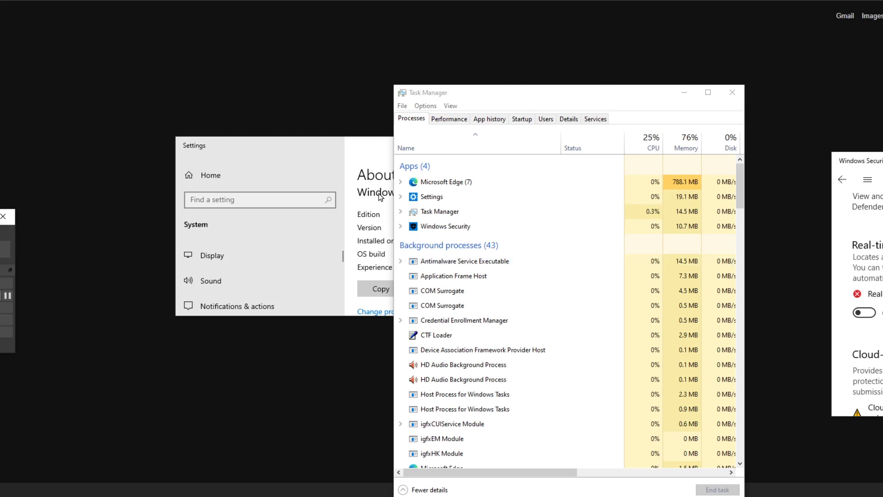
# Step: Bring the Settings About page in front of Task Manager, then open and dismiss Windows search
pyautogui.click(352, 150)
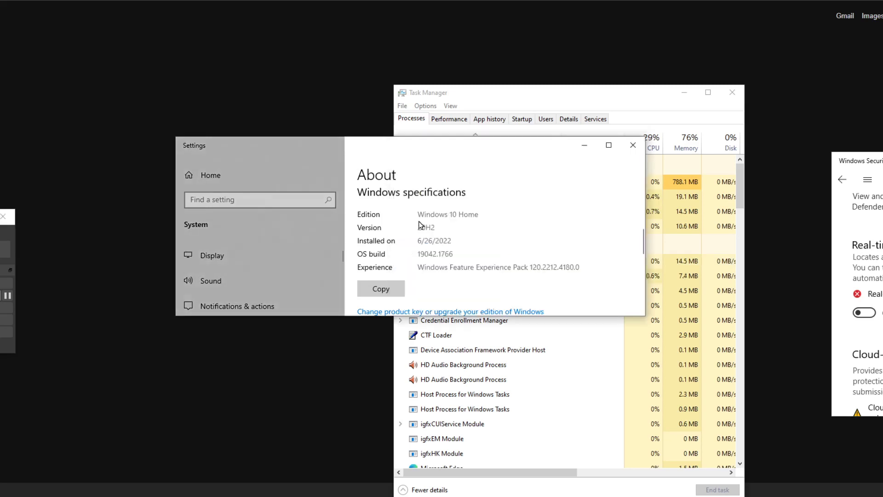
pyautogui.press('super+x')
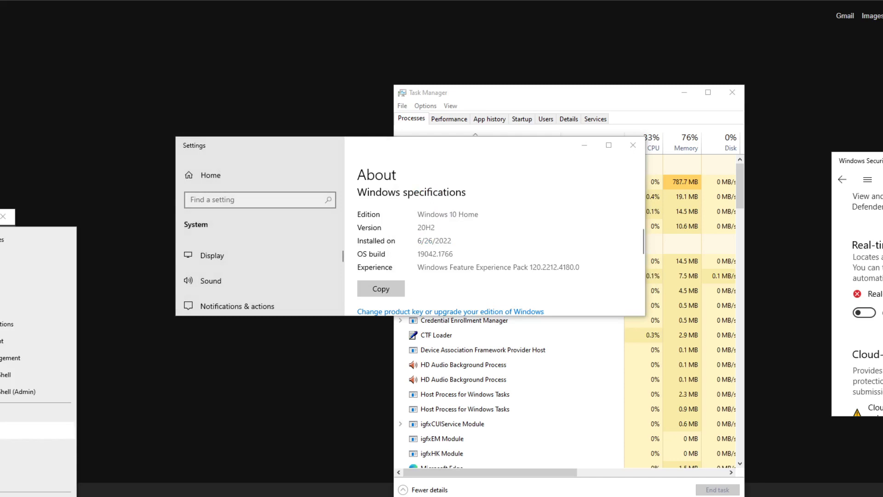
pyautogui.press('s')
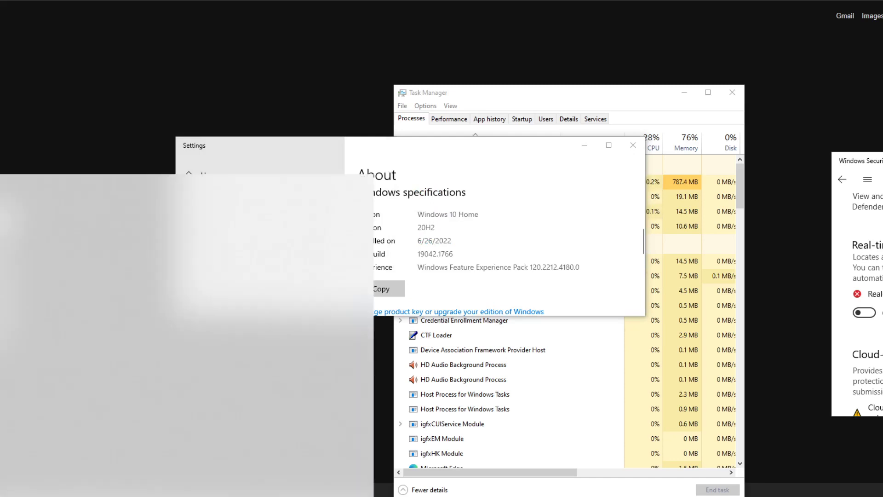
pyautogui.press('Escape')
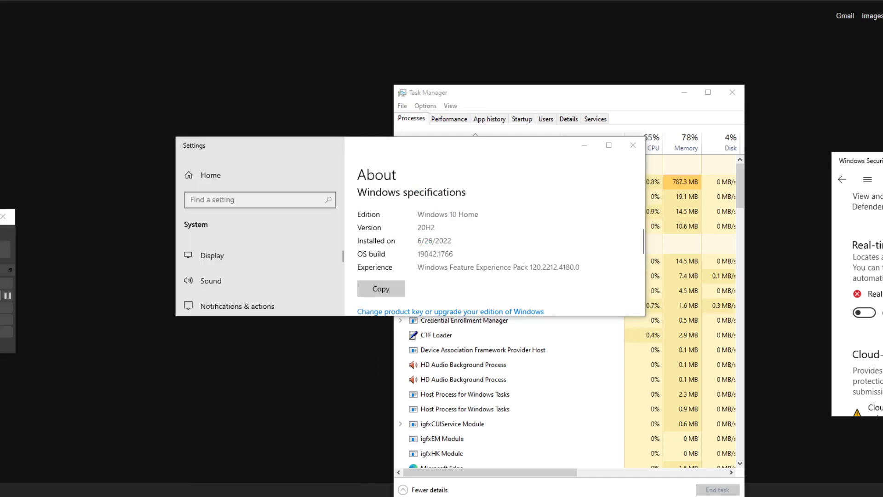
# Step: Browse the Win+X tools list, then select and deselect the 'Windows 10 Home' edition text
pyautogui.press('super+x')
pyautogui.press('Up')
pyautogui.press('Up')
pyautogui.press('Up')
pyautogui.press('Up')
pyautogui.press('Up')
pyautogui.press('Up')
pyautogui.press('Down')
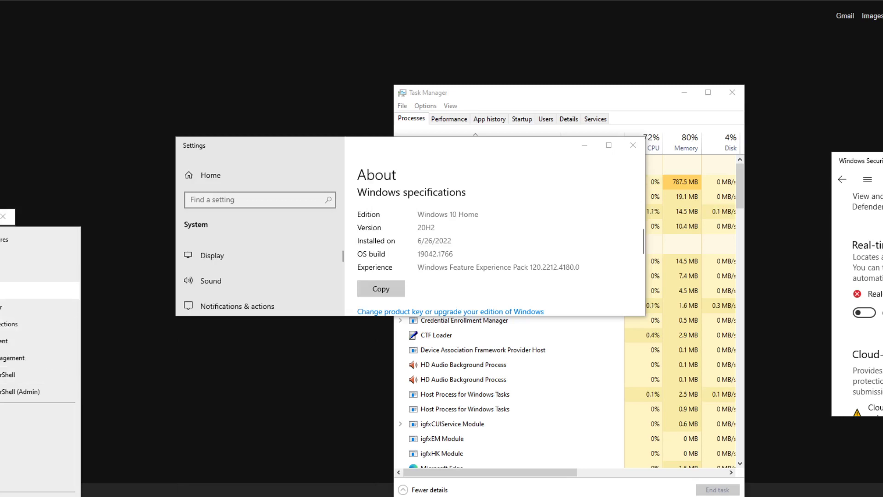
pyautogui.press('Return')
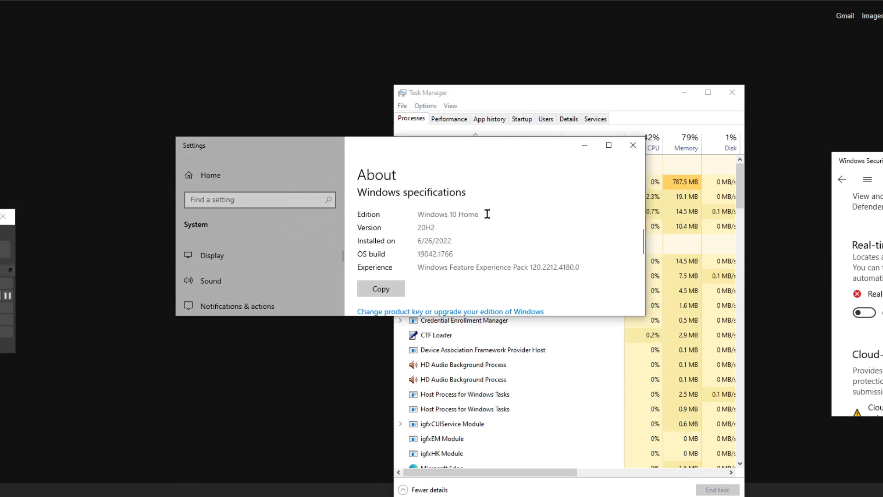
pyautogui.moveTo(481, 214); pyautogui.dragTo(408, 212)
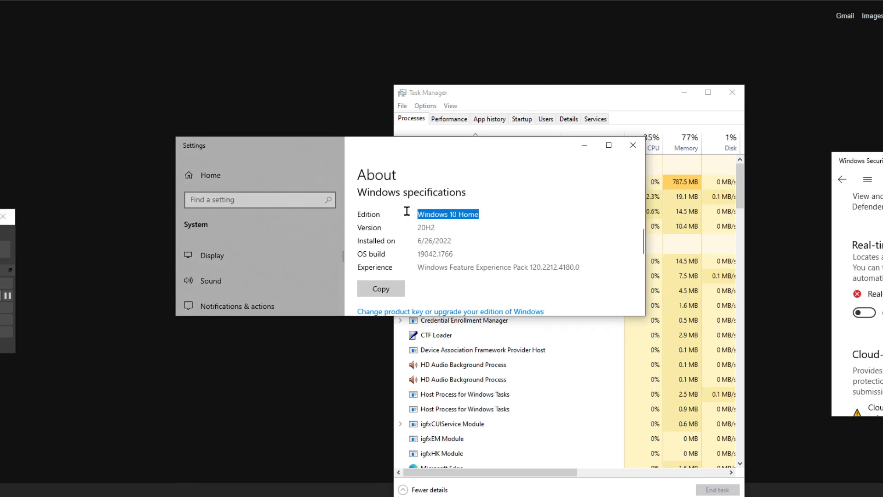
pyautogui.click(469, 213)
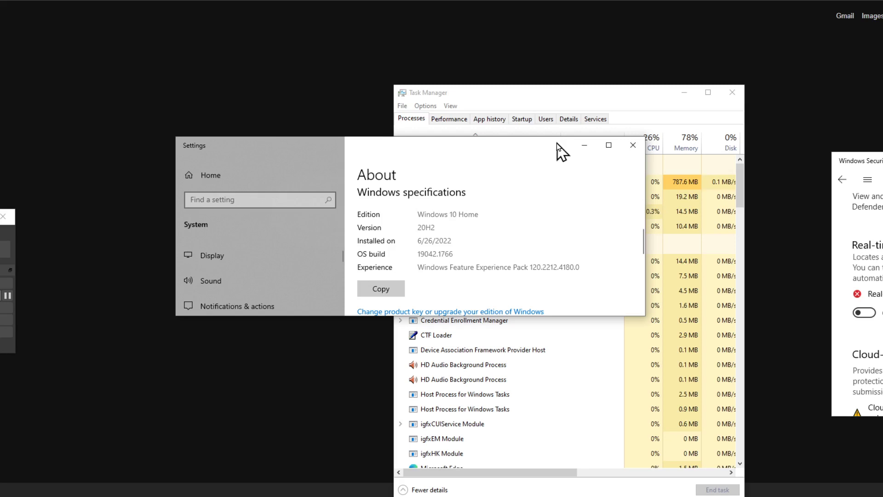
# Step: Move the Settings About window up-left and minimize it, leaving Task Manager in front
pyautogui.moveTo(558, 150); pyautogui.dragTo(432, 132)
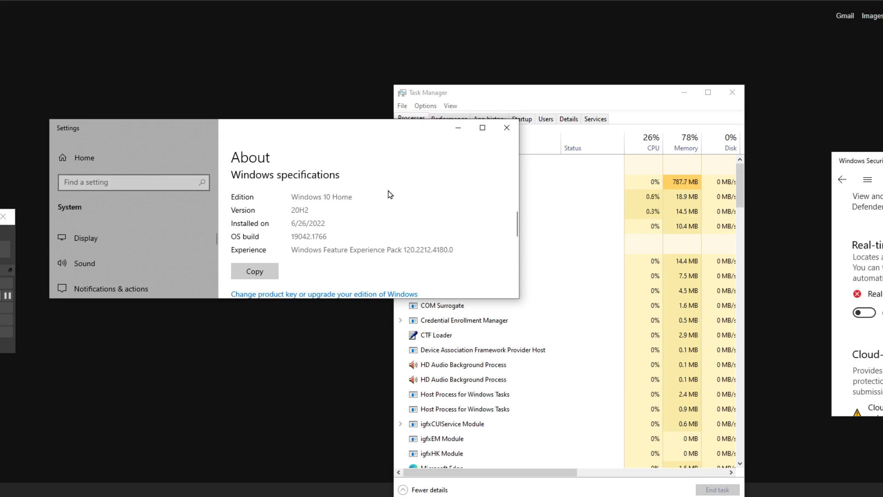
pyautogui.click(458, 127)
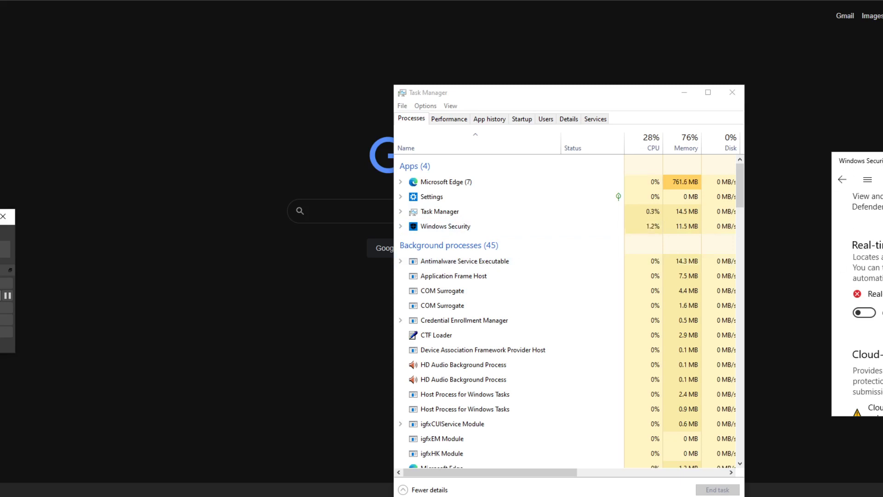
# Step: Reposition the Windows Security Real-time protection window to the centre, over Task Manager
pyautogui.moveTo(880, 163); pyautogui.dragTo(638, 152)
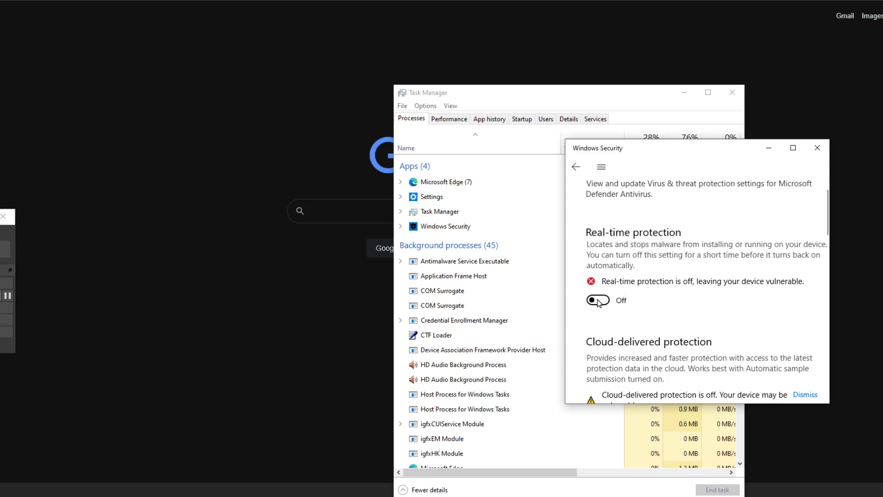
pyautogui.moveTo(596, 149); pyautogui.dragTo(866, 159)
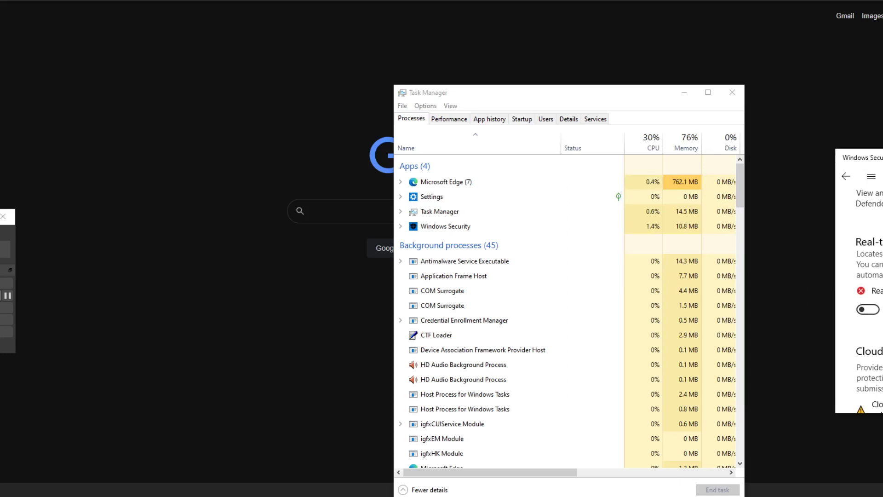
pyautogui.moveTo(864, 158); pyautogui.dragTo(558, 165)
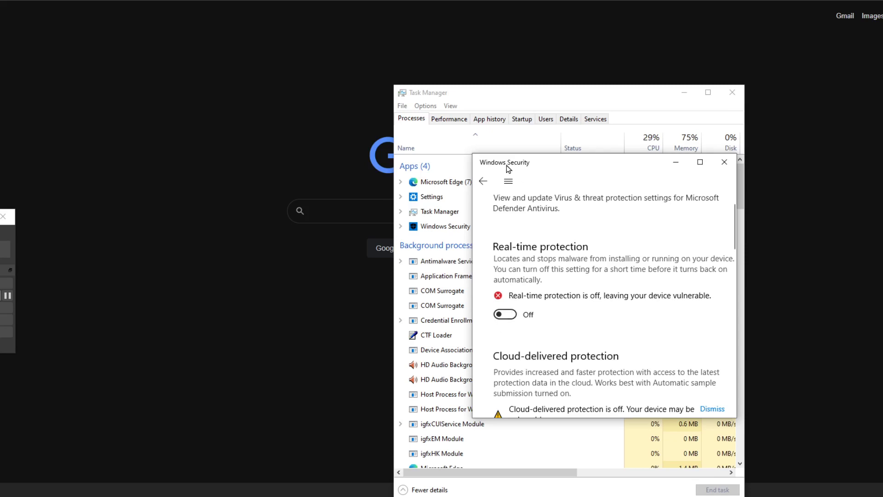
# Step: Return the Windows Security window to the right screen edge, uncovering Task Manager's process list
pyautogui.moveTo(507, 165); pyautogui.dragTo(870, 176)
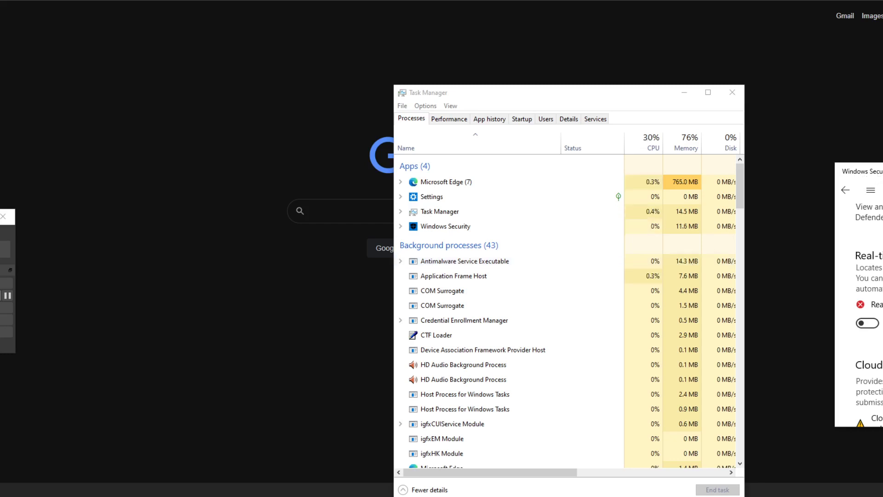
# Step: Open Settings' Windows Security page via a 'windows s' search, enlarge it, and move it up-right
pyautogui.press('super+x')
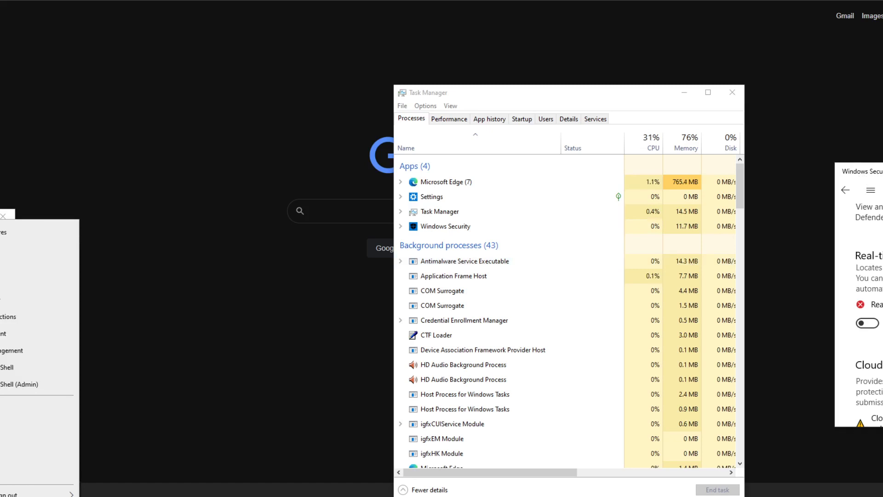
pyautogui.press('Return')
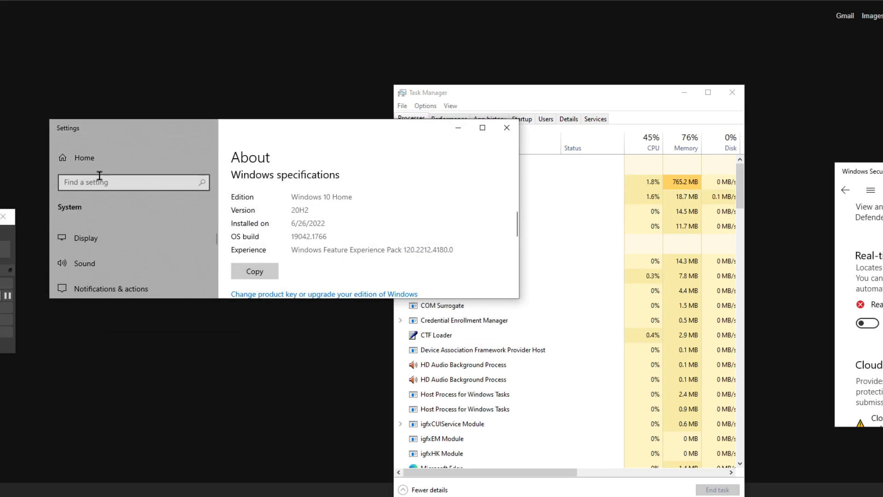
pyautogui.click(98, 182)
pyautogui.write('windows s')
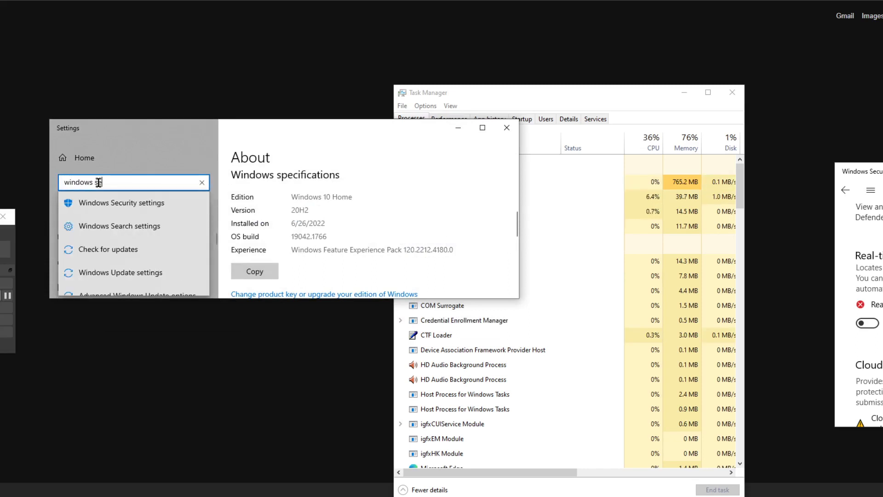
pyautogui.click(136, 203)
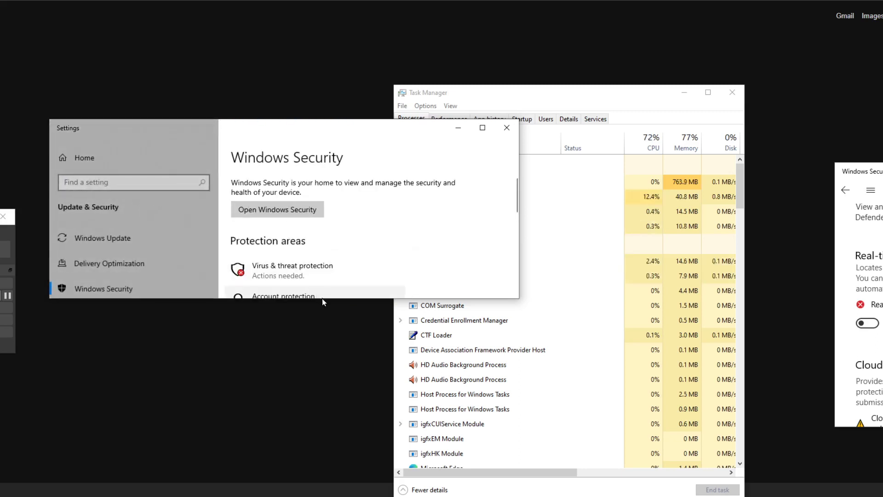
pyautogui.moveTo(327, 298); pyautogui.dragTo(343, 480)
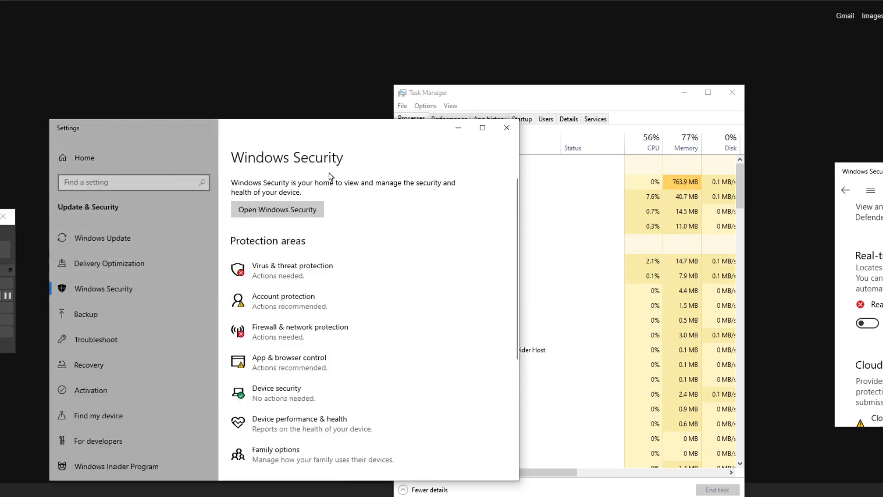
pyautogui.moveTo(330, 131); pyautogui.dragTo(511, 83)
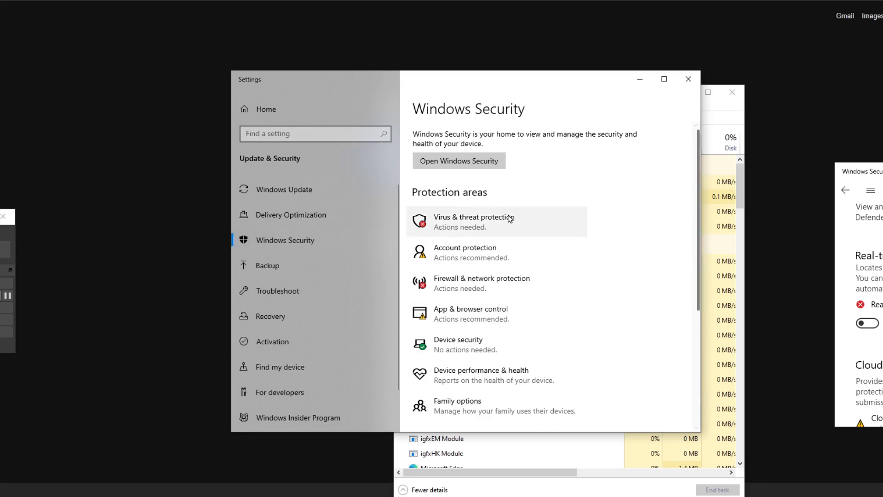
# Step: Open Virus & threat protection's Manage settings in Windows Security and dock it at the right edge
pyautogui.click(450, 222)
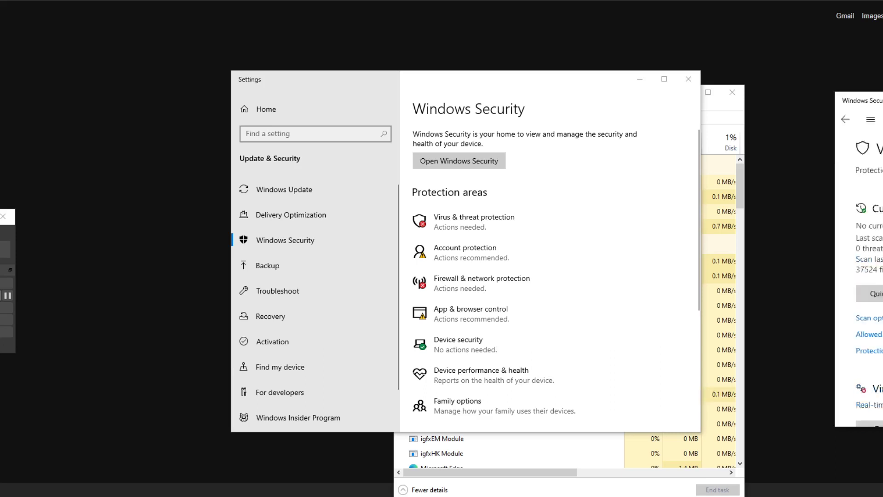
pyautogui.moveTo(882, 50); pyautogui.dragTo(546, 59)
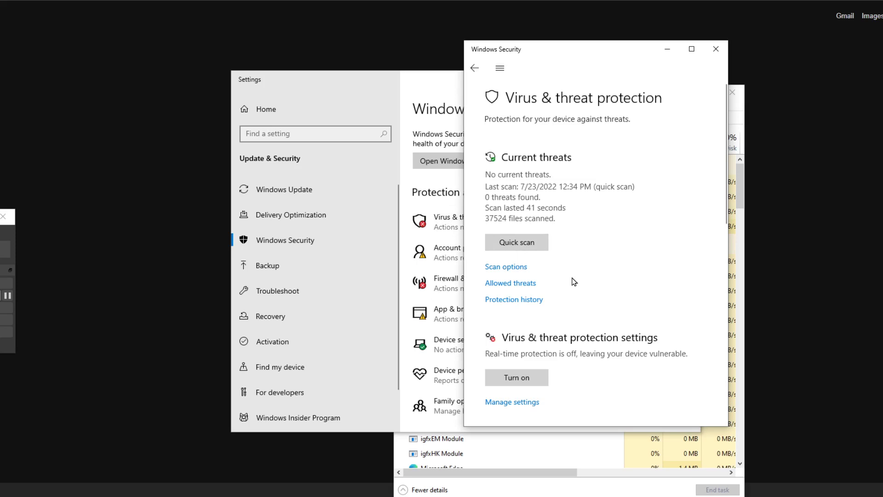
pyautogui.scroll(-3, 575, 306)
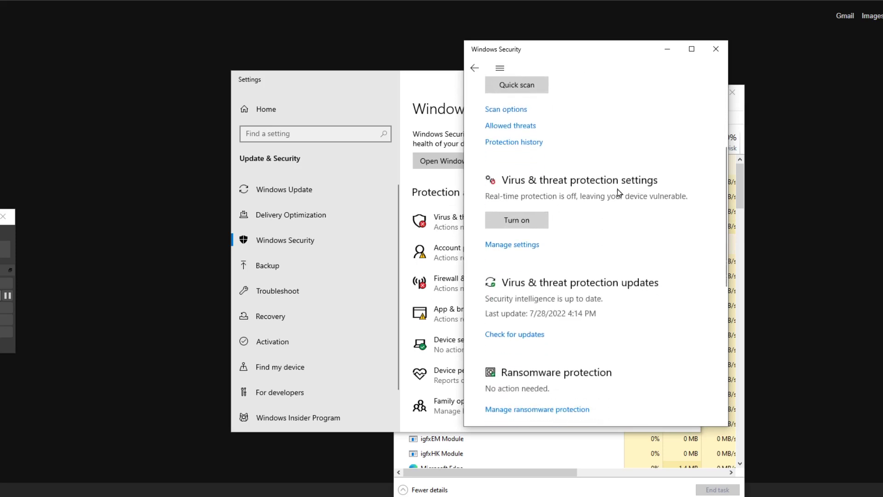
pyautogui.click(529, 248)
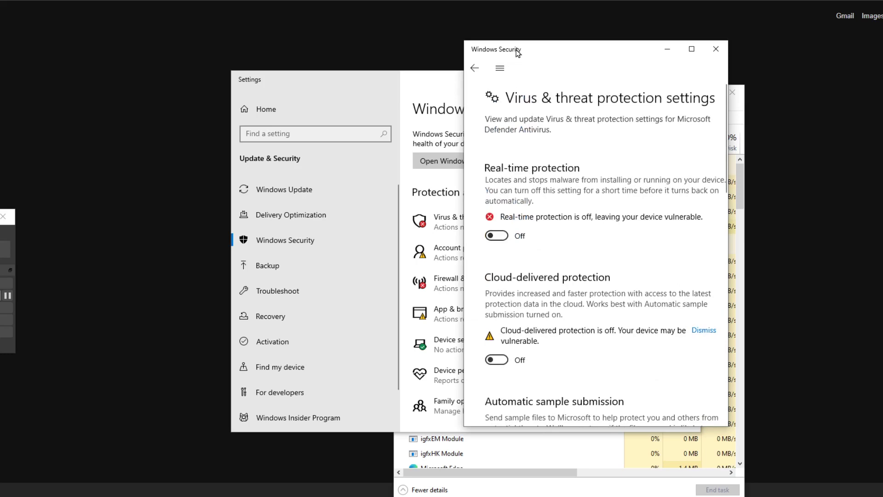
pyautogui.moveTo(518, 54); pyautogui.dragTo(834, 122)
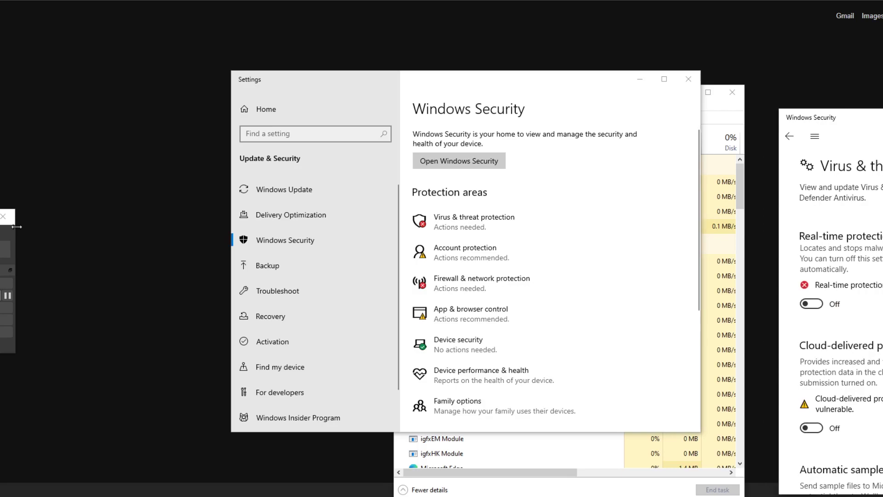